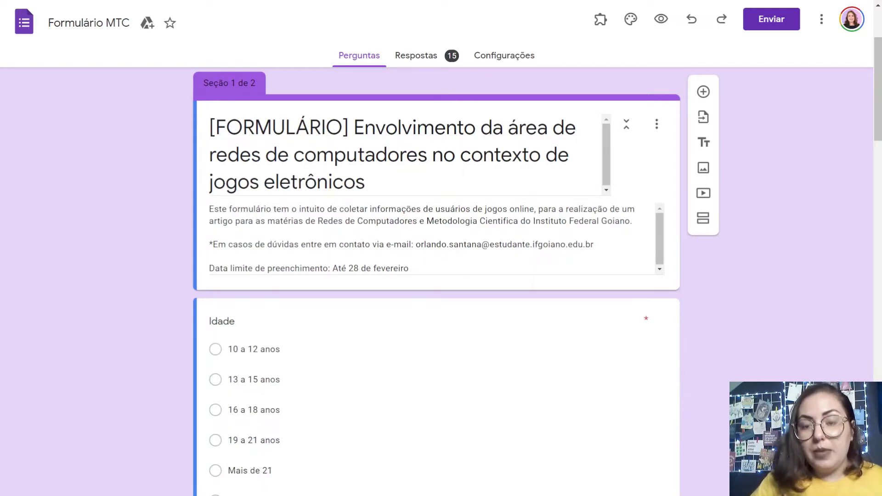
- Look through the form's questions across its two sections, from Idade to Sobre redes e jogos
scroll(437, 280, "down", 10)
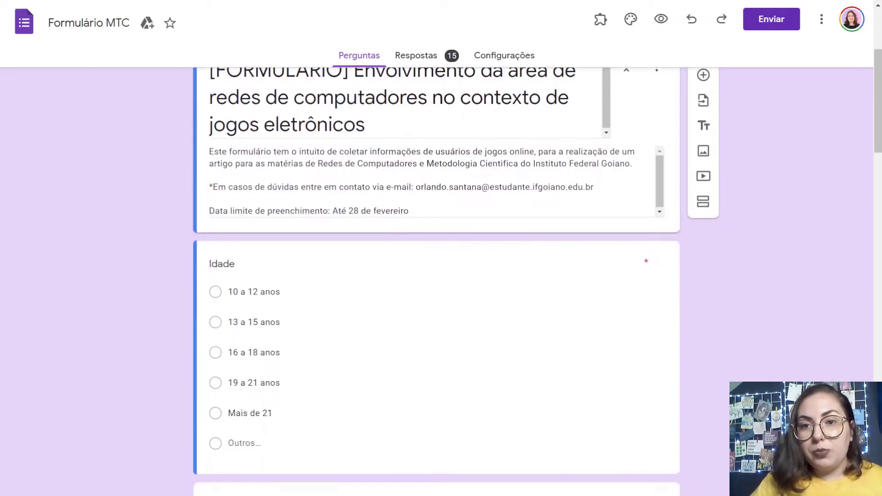
scroll(436, 281, "down", 5)
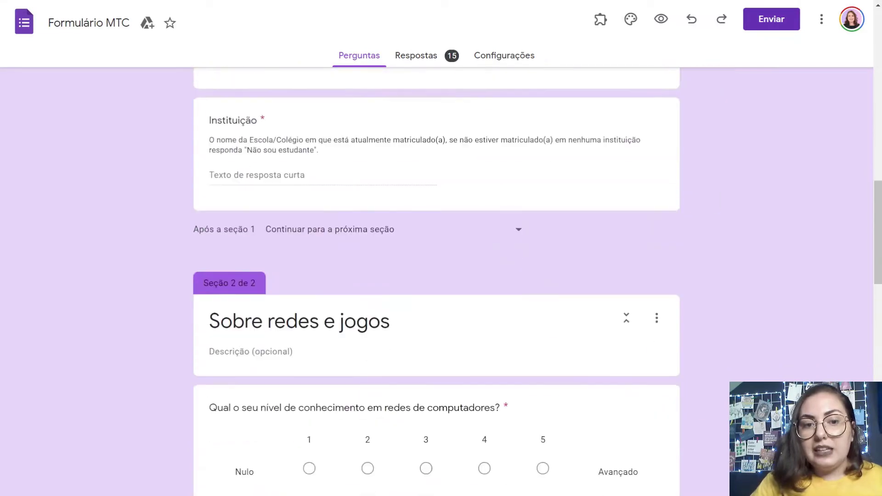
scroll(437, 280, "up", 12)
scroll(436, 280, "down", 1)
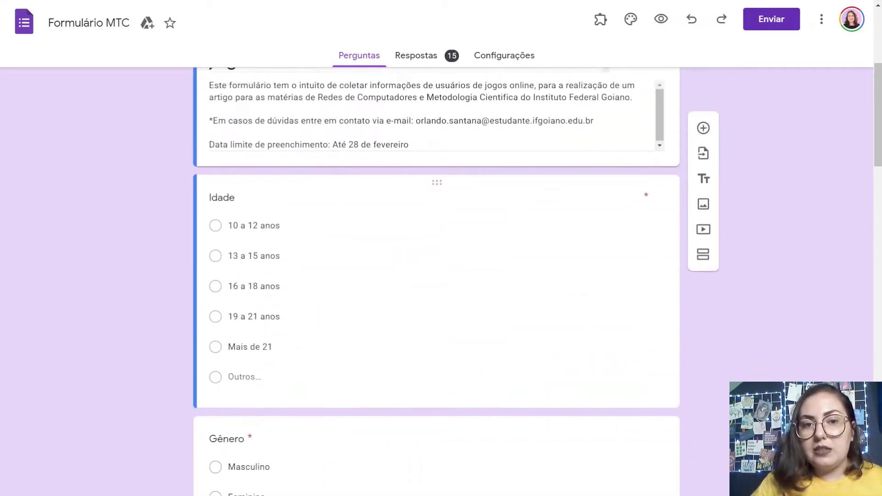
scroll(437, 280, "up", 3)
scroll(437, 280, "up", 2)
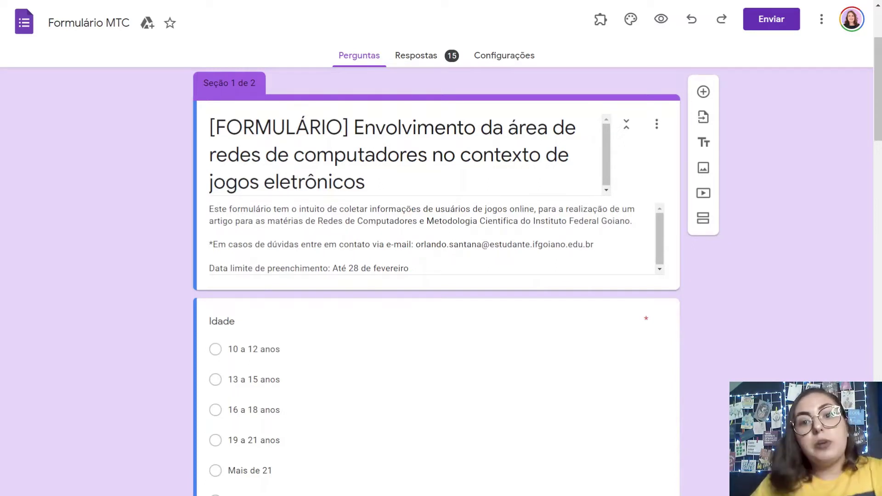
- Open the form's collected responses and switch response acceptance on and back off
left_click(416, 55)
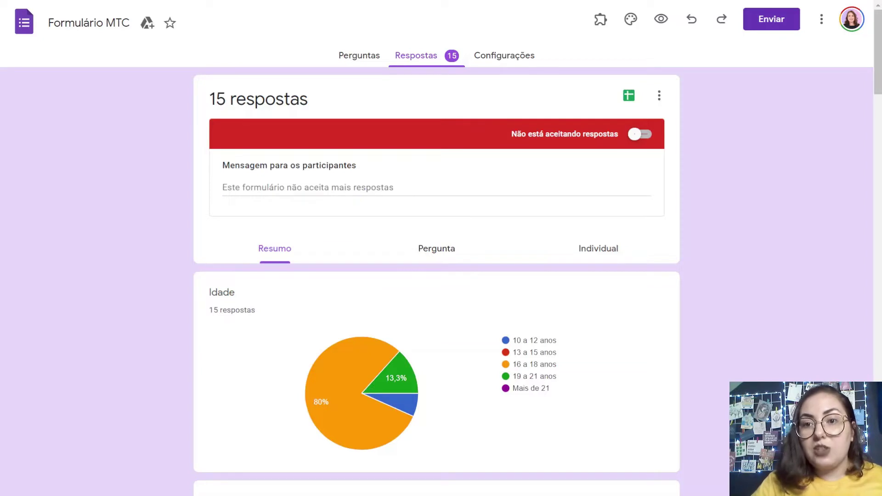
left_click(640, 134)
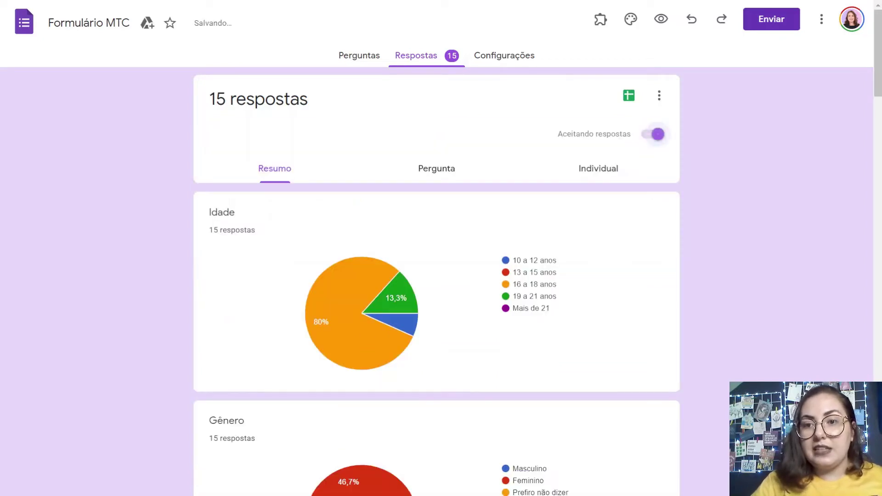
left_click(648, 134)
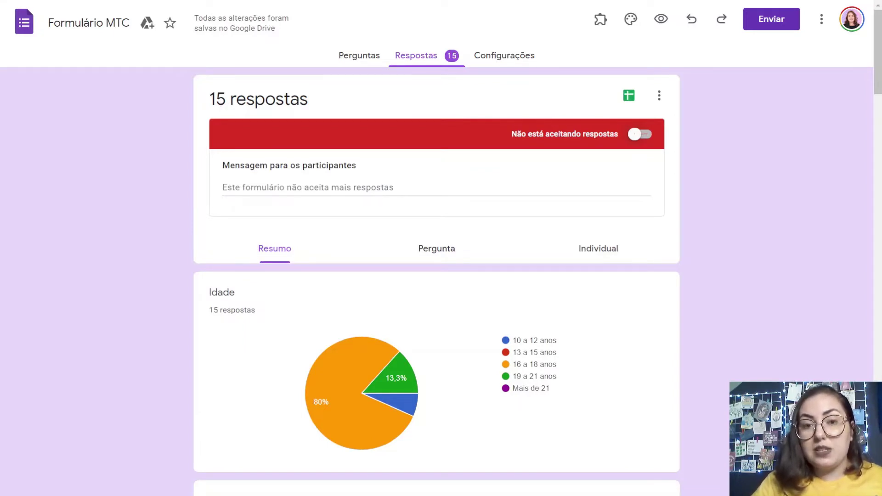
- Examine the summary charts of the responses, from Idade and Gênero through the questions about networks and games
scroll(436, 276, "down", 3)
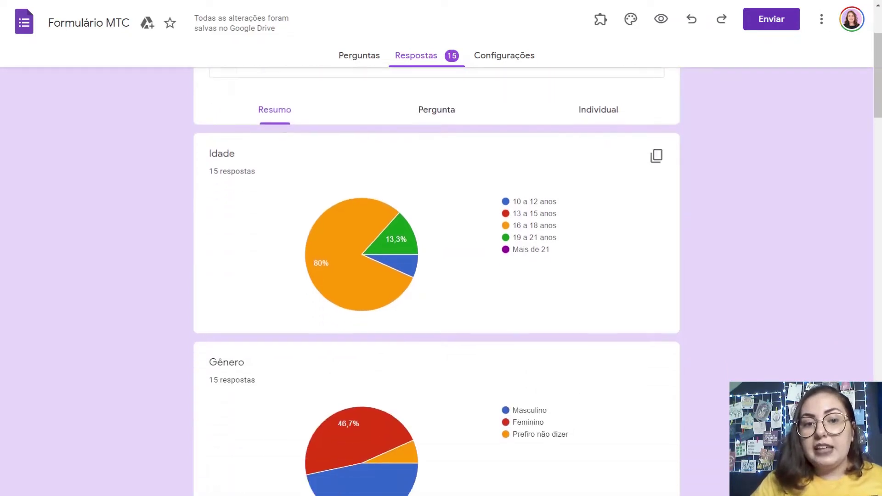
scroll(404, 207, "down", 2)
scroll(404, 207, "up", 1)
mouse_move(351, 230)
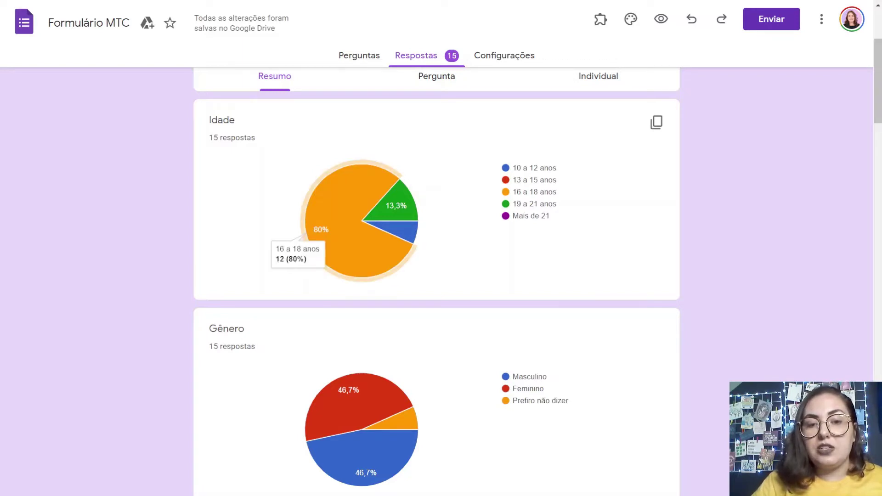
scroll(232, 106, "down", 10)
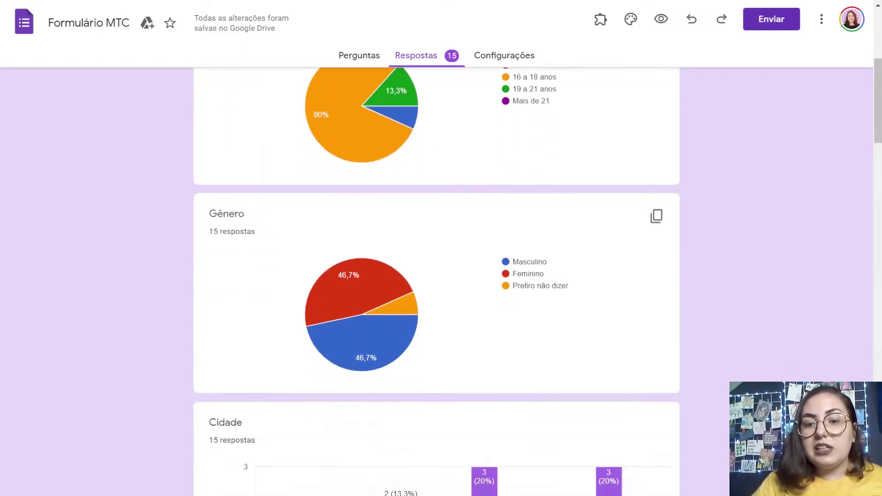
scroll(231, 106, "down", 14)
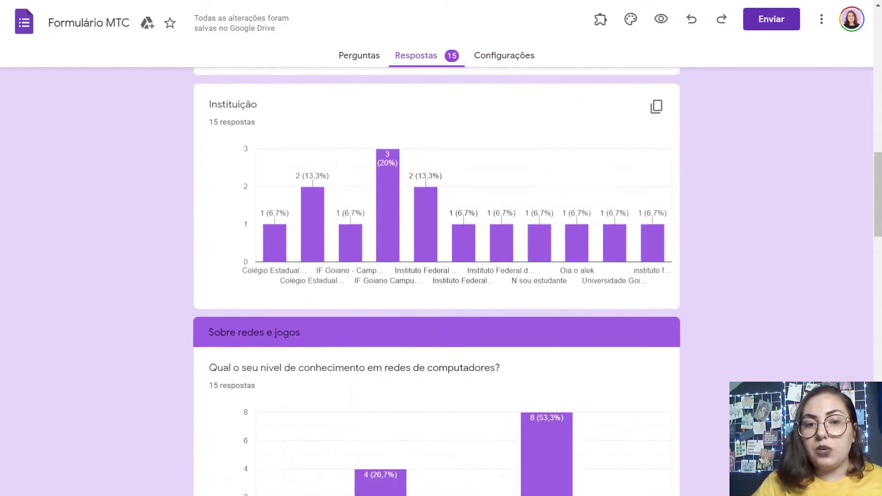
scroll(415, 285, "down", 6)
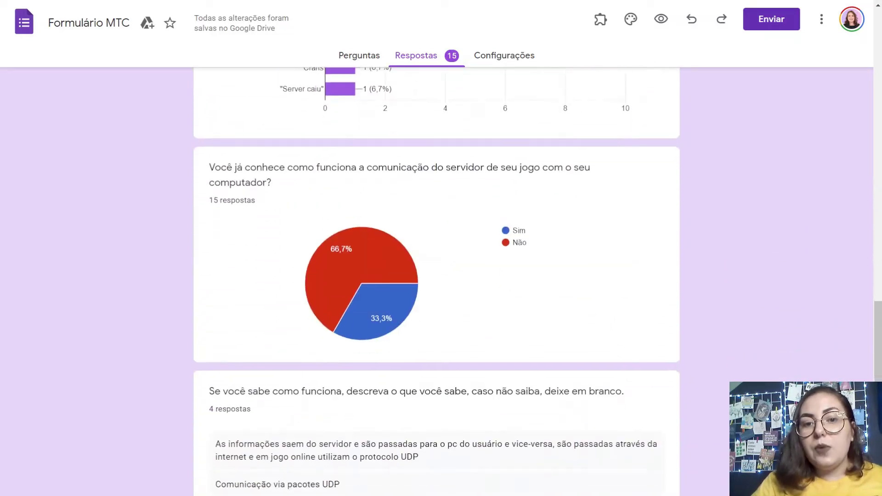
scroll(415, 285, "up", 4)
scroll(579, 437, "up", 20)
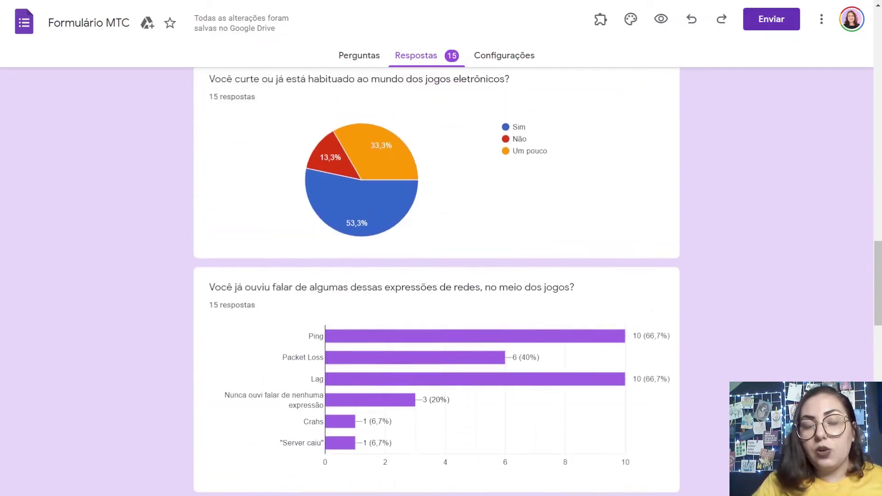
scroll(579, 437, "up", 12)
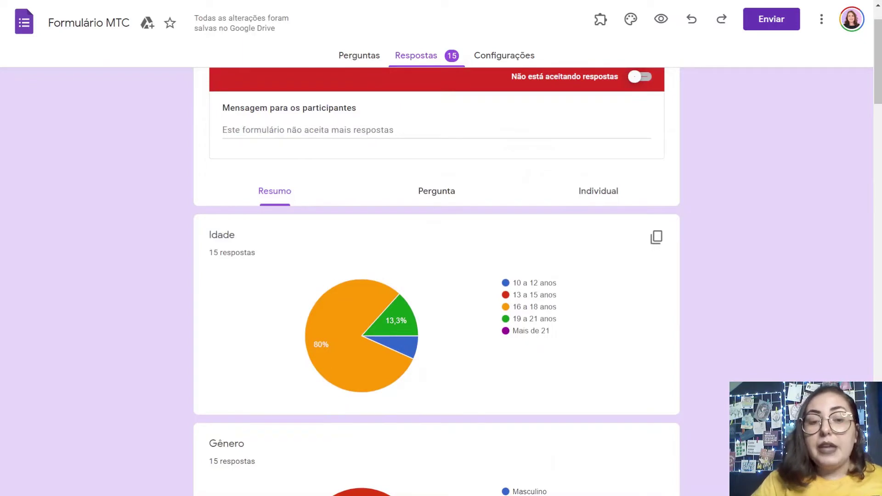
- Copy the Idade chart from the response summary
scroll(436, 285, "down", 1)
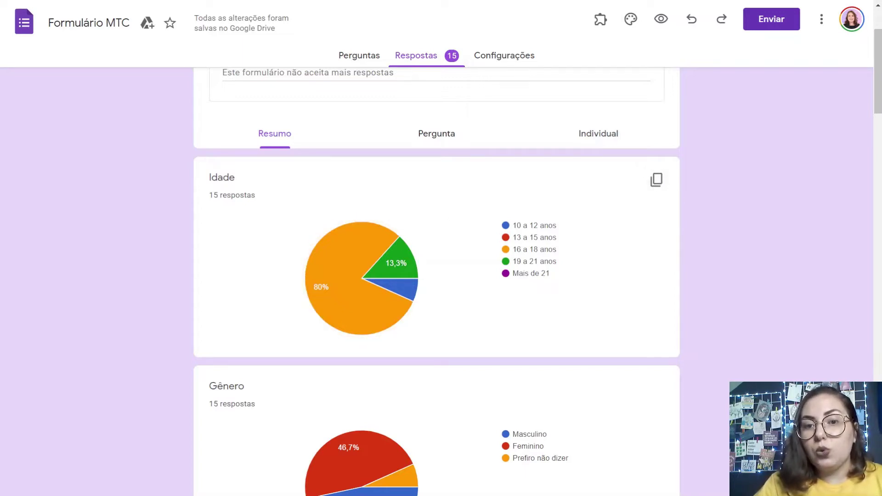
mouse_move(413, 255)
scroll(405, 276, "down", 7)
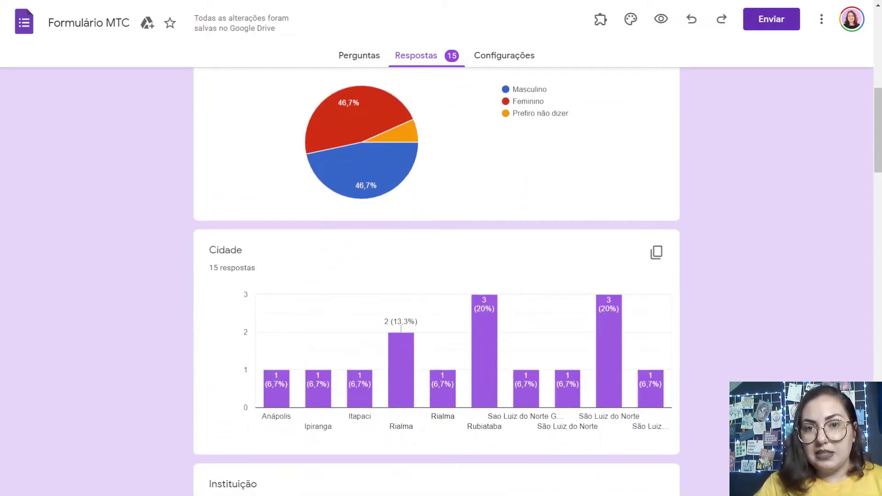
scroll(404, 276, "up", 7)
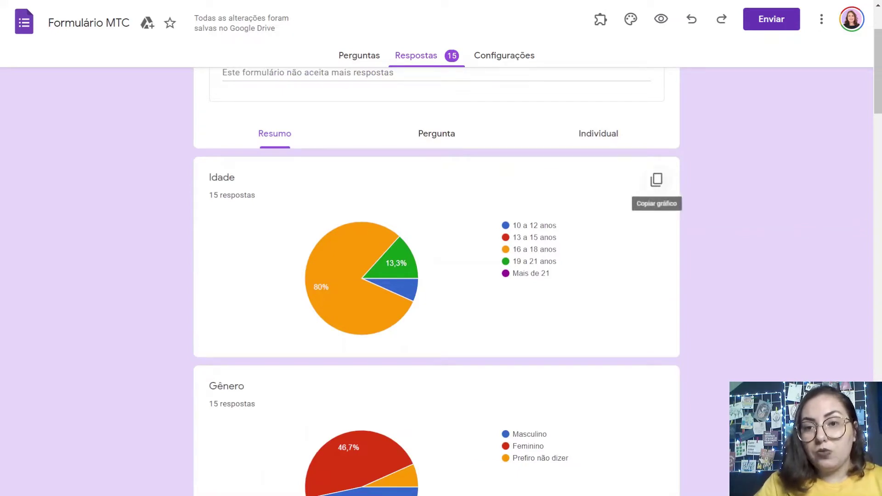
left_click(656, 180)
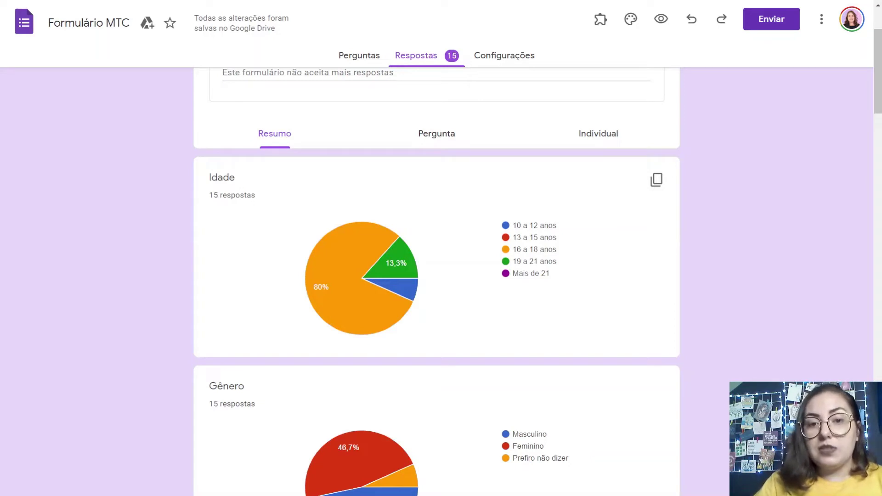
- Examine the responses by question and by individual participant, and return to the summary view
left_click(437, 133)
scroll(437, 134, "down", 5)
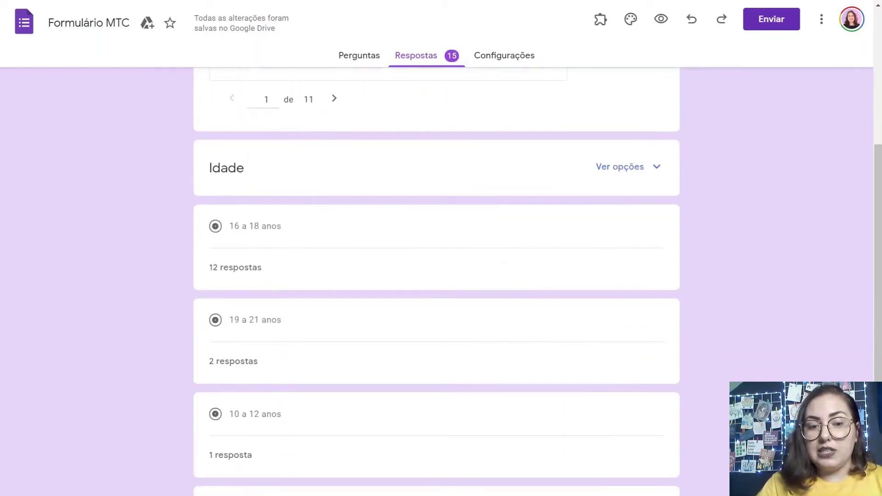
scroll(437, 280, "up", 5)
left_click(599, 248)
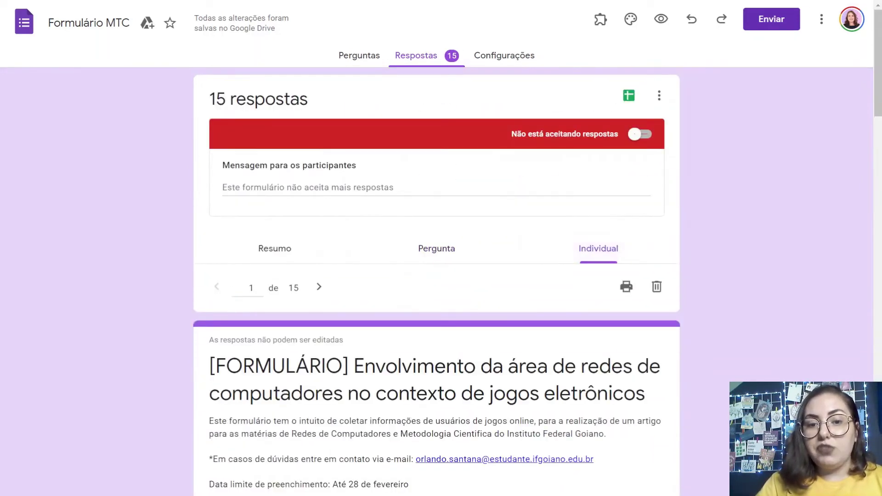
scroll(437, 280, "down", 5)
scroll(437, 280, "up", 5)
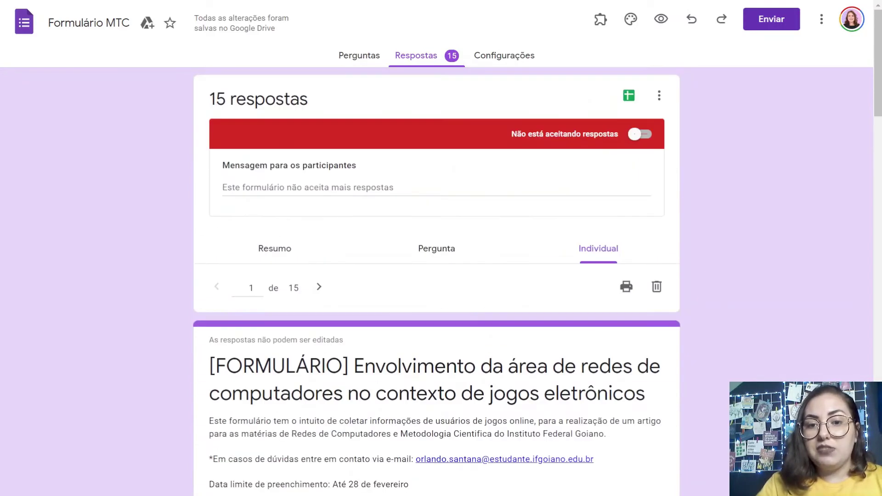
left_click(275, 248)
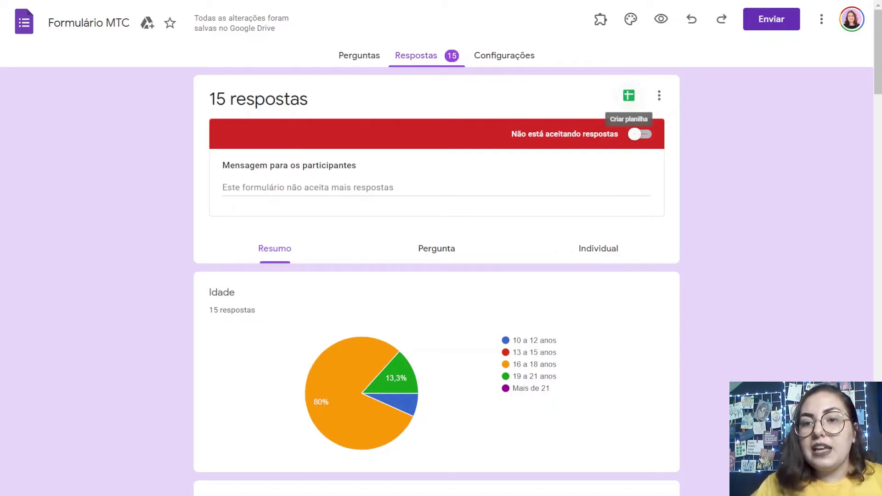
- Create a new response spreadsheet named Formulário MTC (respostas) and dismiss the account login notice
left_click(629, 95)
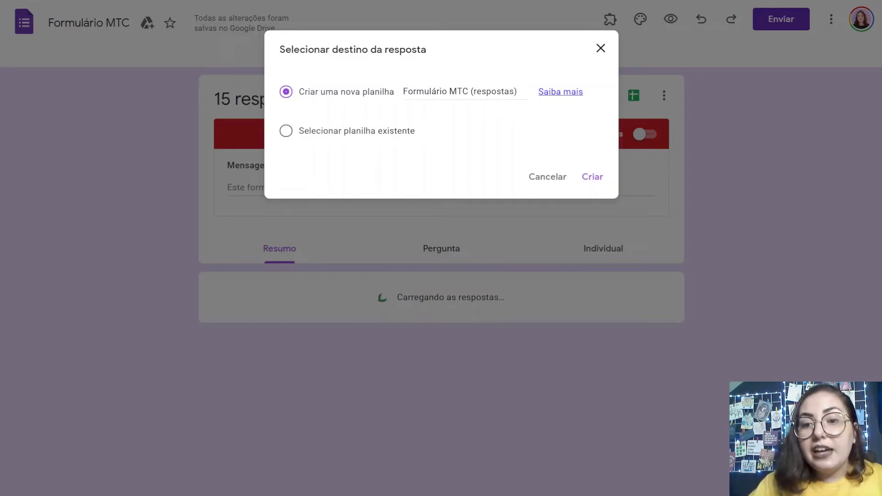
left_click(593, 176)
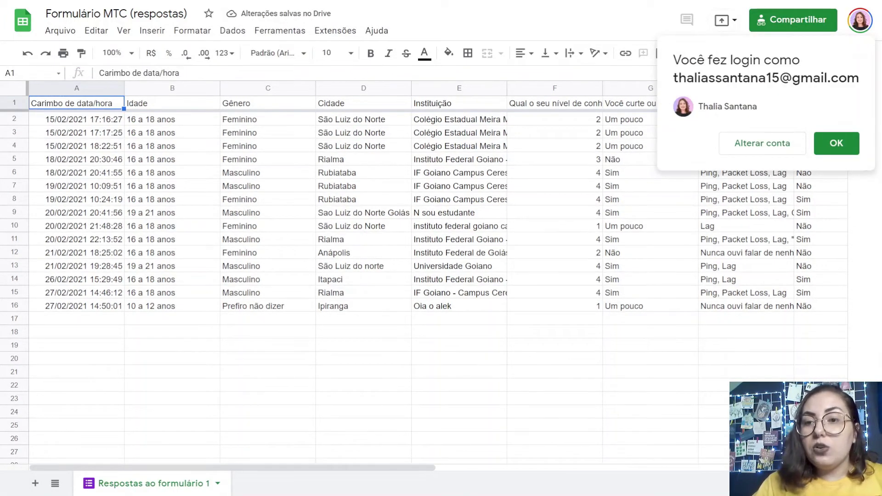
left_click(836, 143)
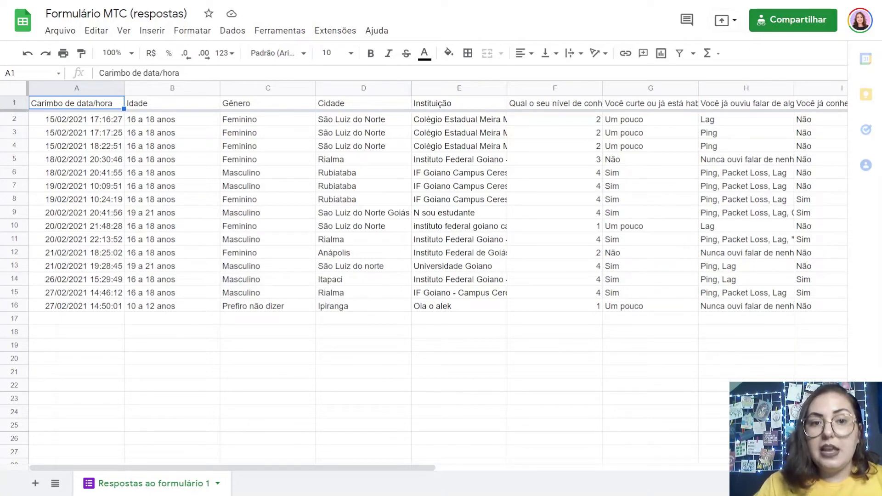
- Insert a chart from the Idade answers in B2:B16 and deselect it
left_click(172, 103)
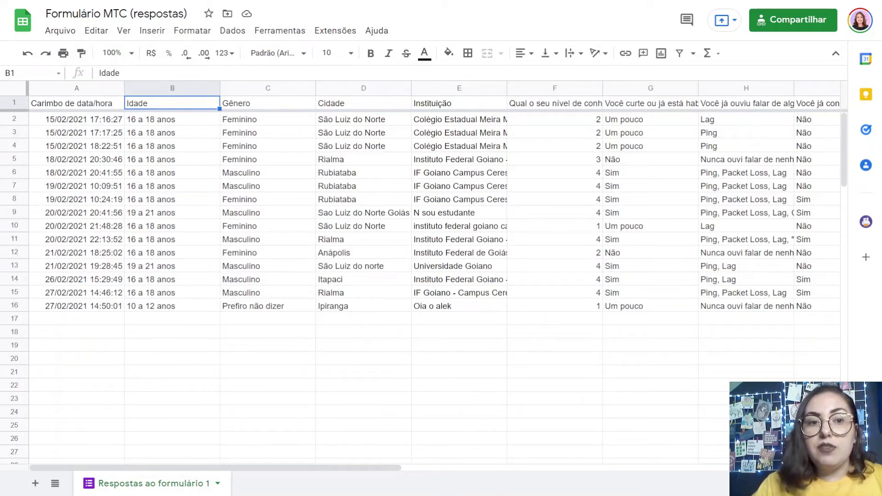
left_click_drag(172, 120, 172, 306)
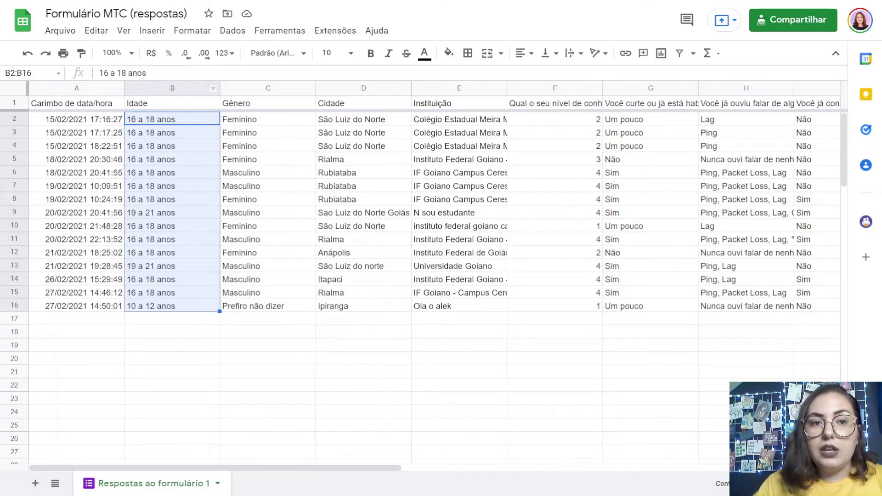
left_click(152, 30)
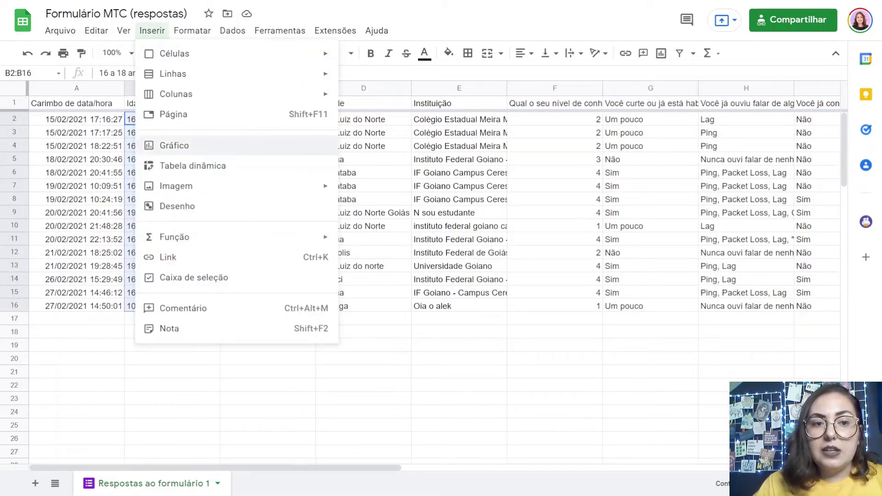
left_click(174, 145)
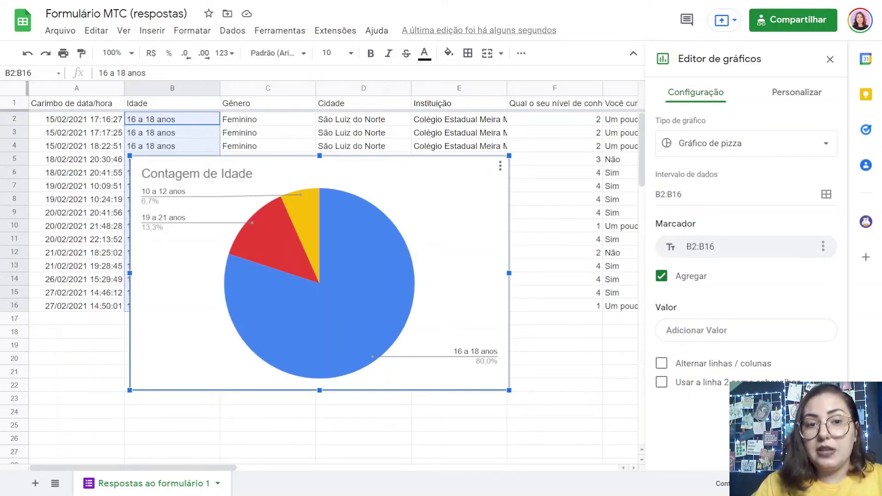
key("Escape")
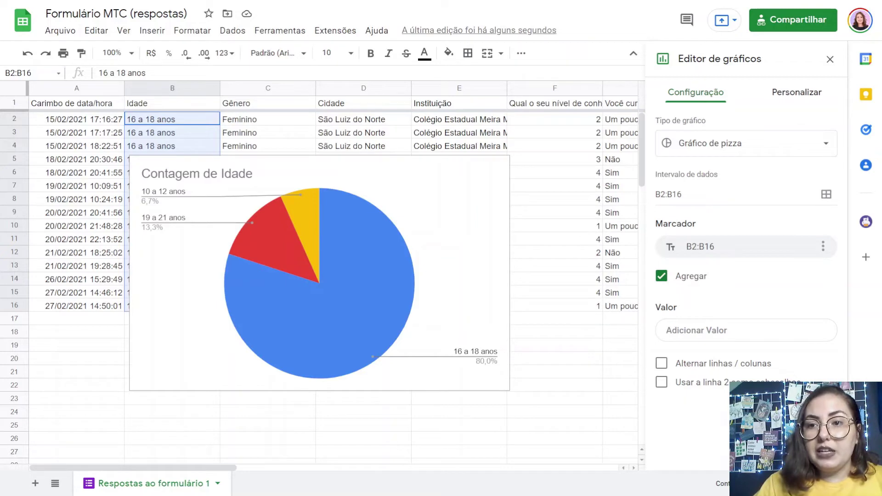
- Examine the customization options for the Idade chart's style and pie settings
left_click(797, 92)
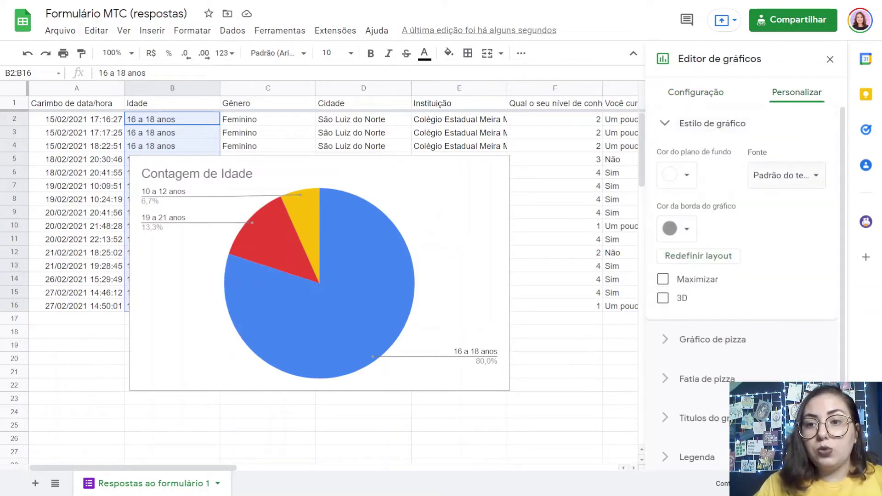
left_click(712, 124)
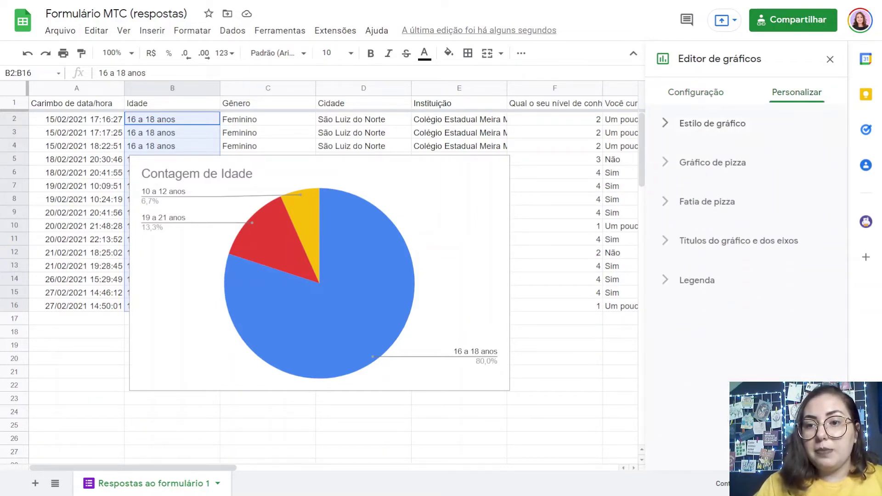
left_click(712, 163)
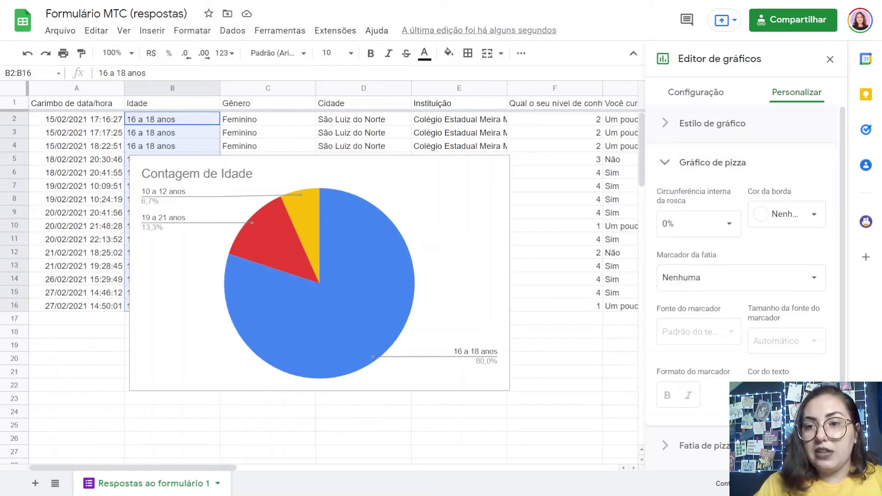
- Try the column and bar chart types on the Idade chart, returning it to a pie chart
left_click(696, 92)
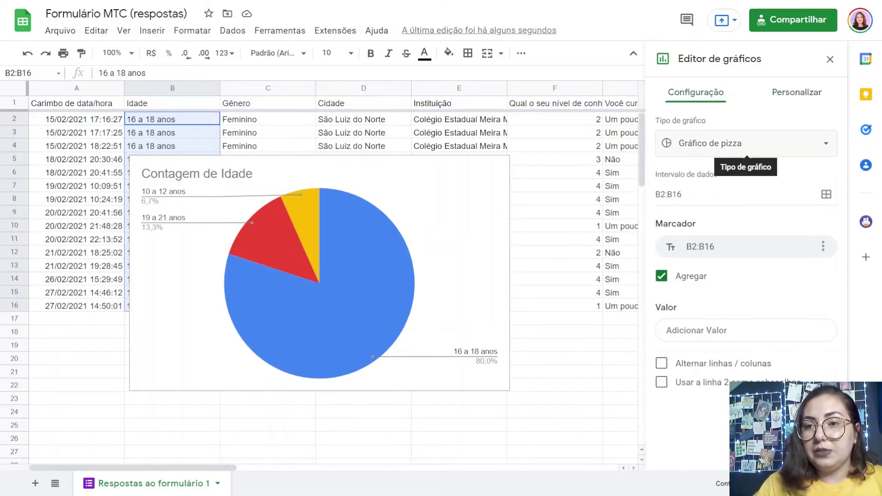
left_click(746, 146)
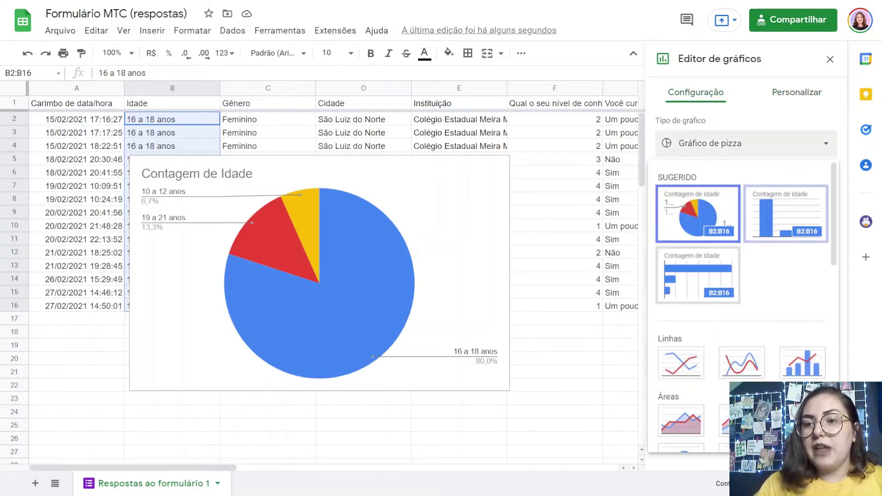
left_click(786, 213)
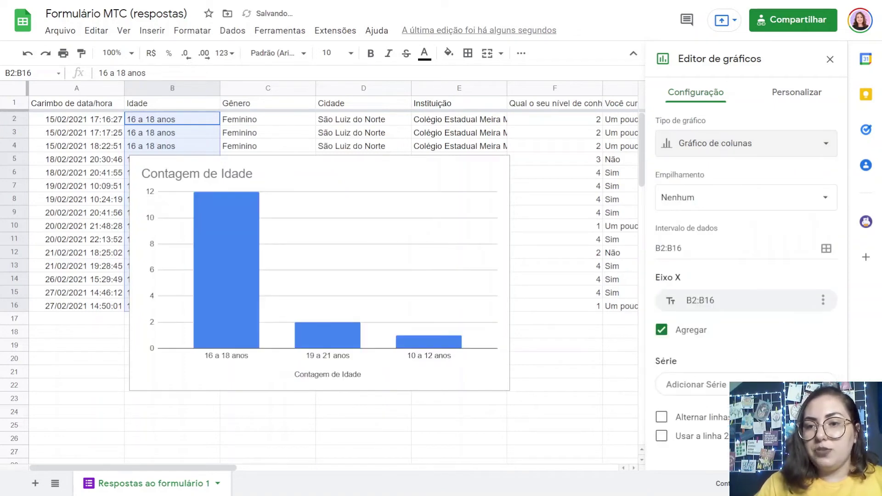
left_click(747, 144)
left_click(709, 275)
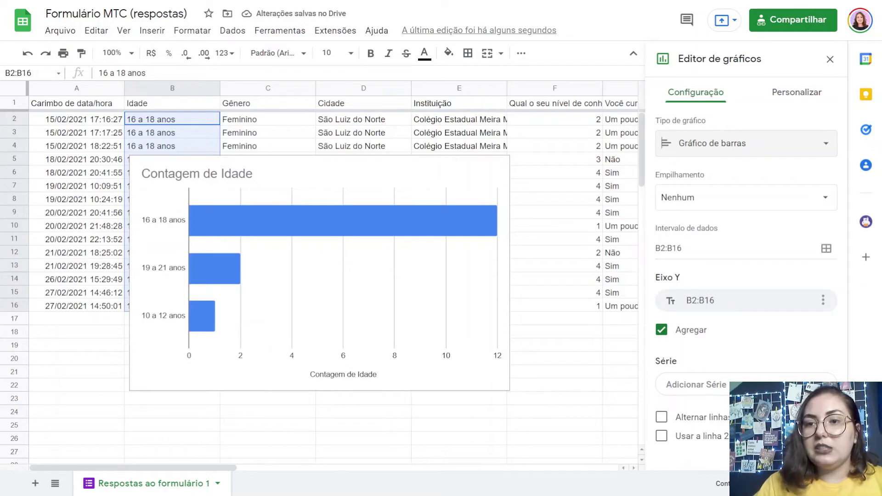
left_click(747, 143)
left_click(698, 214)
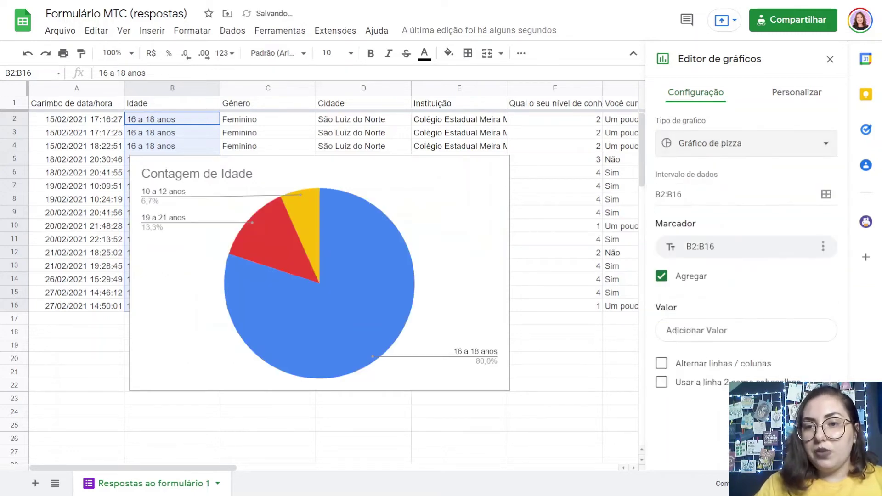
- Examine the line, area, column, bar, pie, scatter and map types available for the Idade chart
left_click(747, 143)
scroll(742, 303, "down", 10)
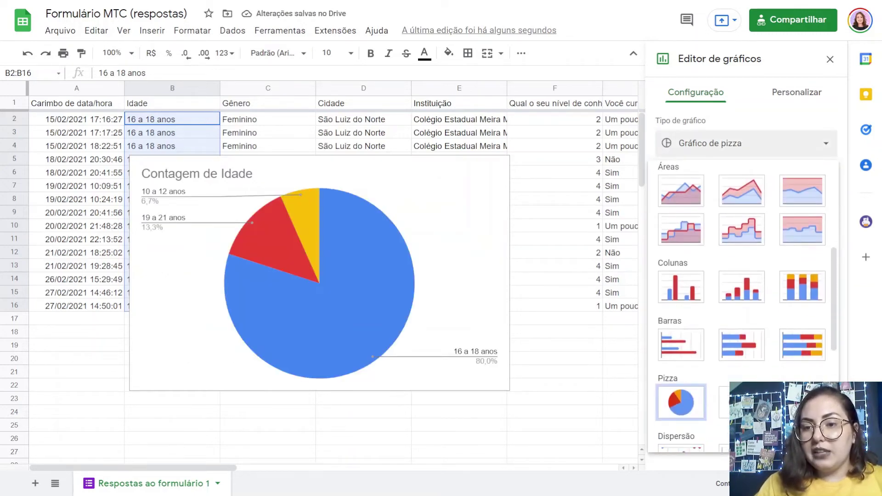
scroll(743, 303, "down", 5)
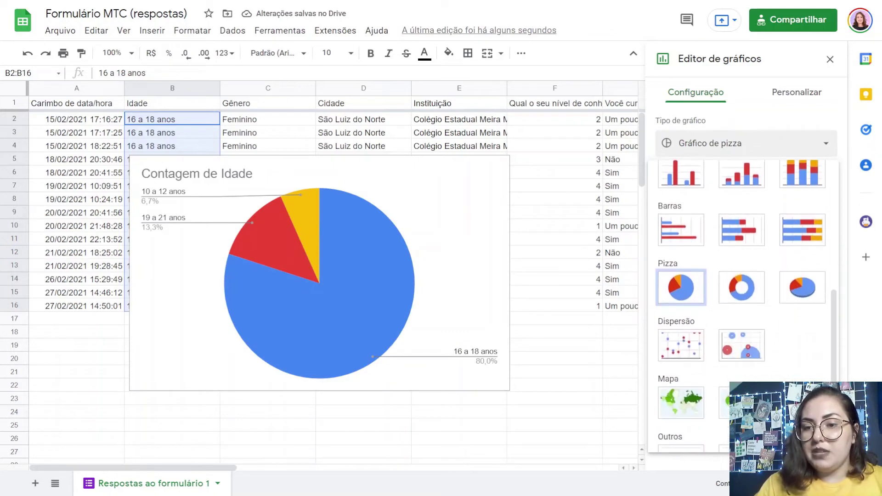
scroll(742, 303, "up", 7)
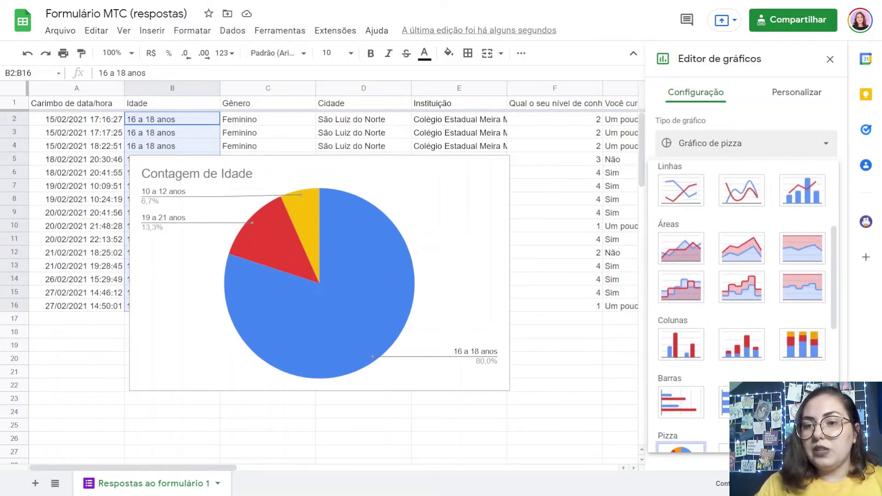
scroll(743, 304, "up", 7)
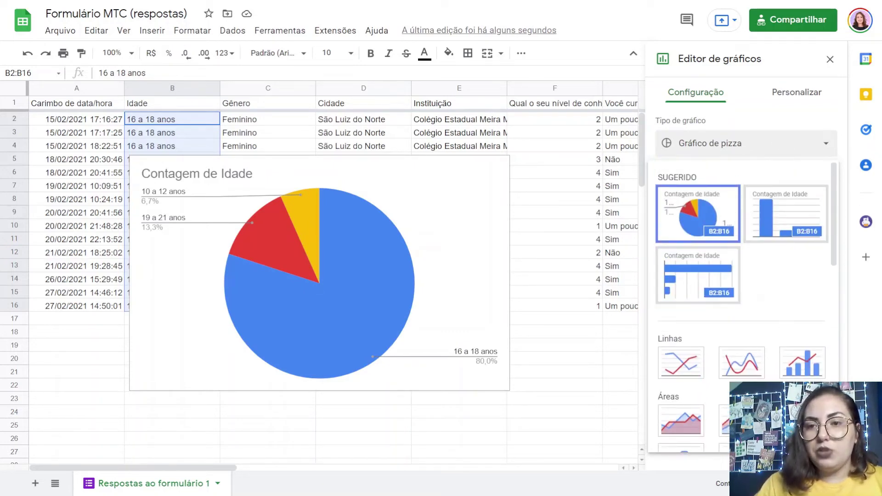
- Shorten the pie chart's title to Idade by removing the words Contagem de
left_click(198, 174)
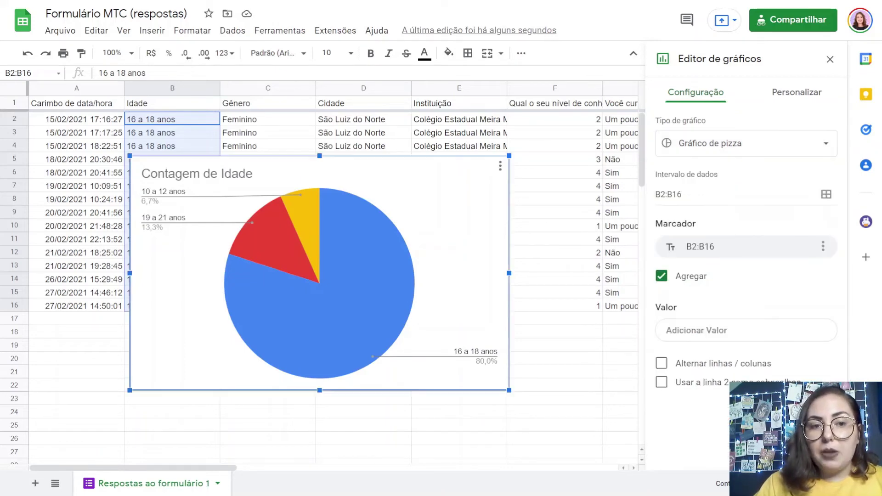
left_click(197, 174)
double_click(198, 174)
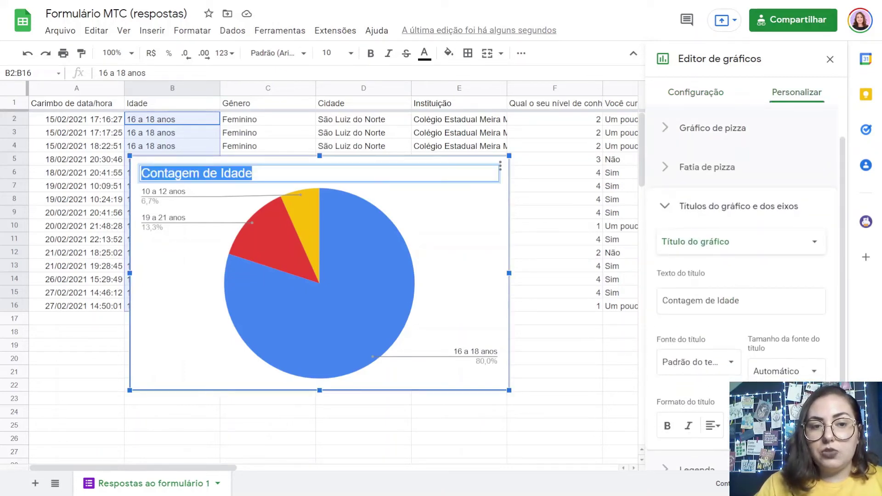
left_click_drag(218, 173, 141, 173)
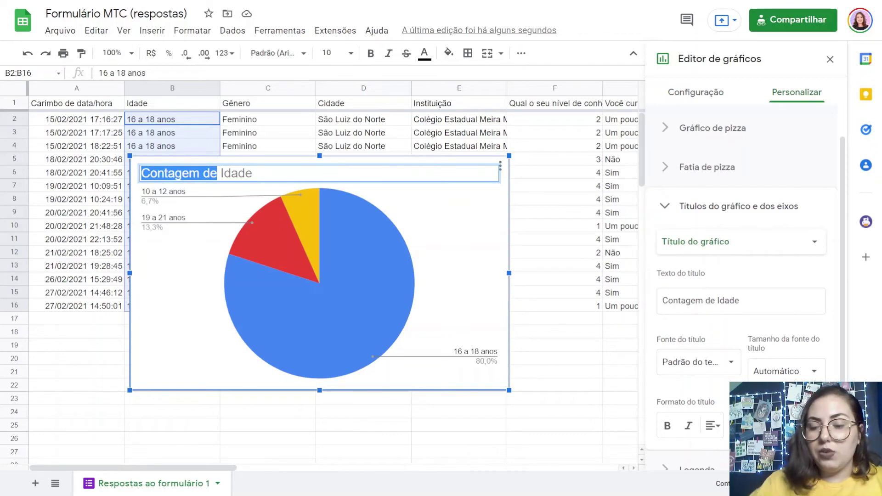
key("Delete")
key("Delete")
key("ctrl+z")
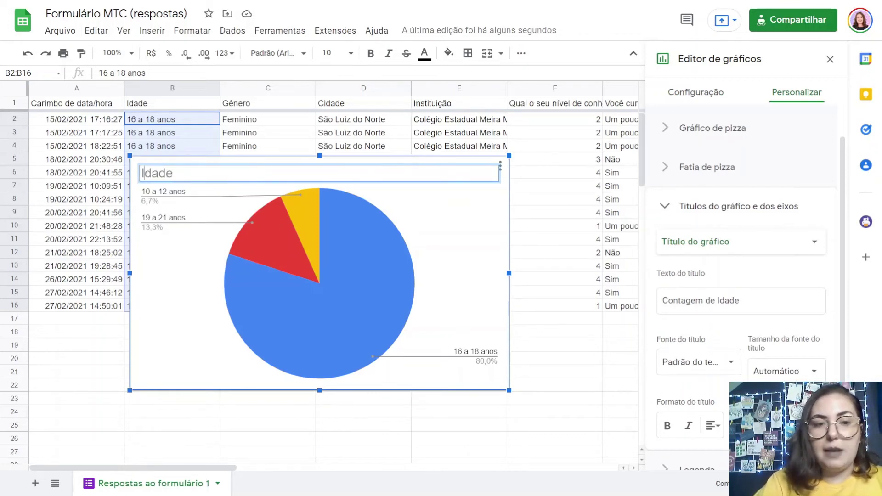
left_click(556, 359)
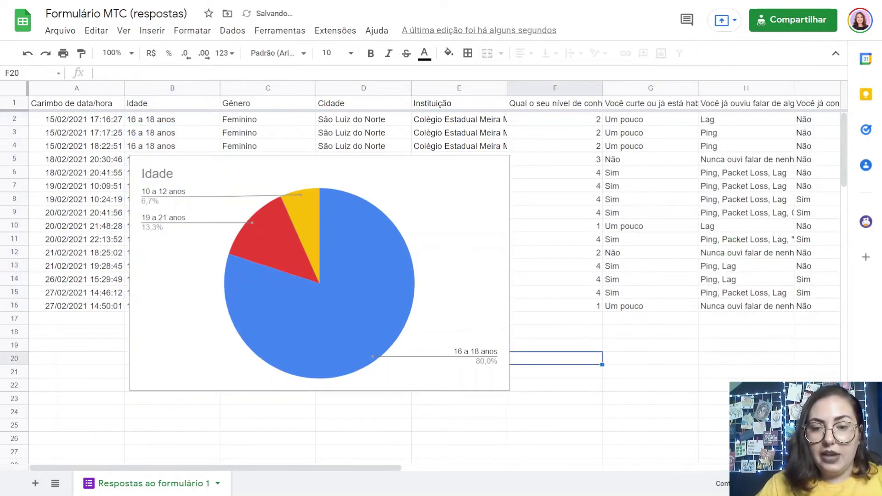
- Set the color of the 16 a 18 anos pie slice to magenta and close the chart editor
double_click(349, 299)
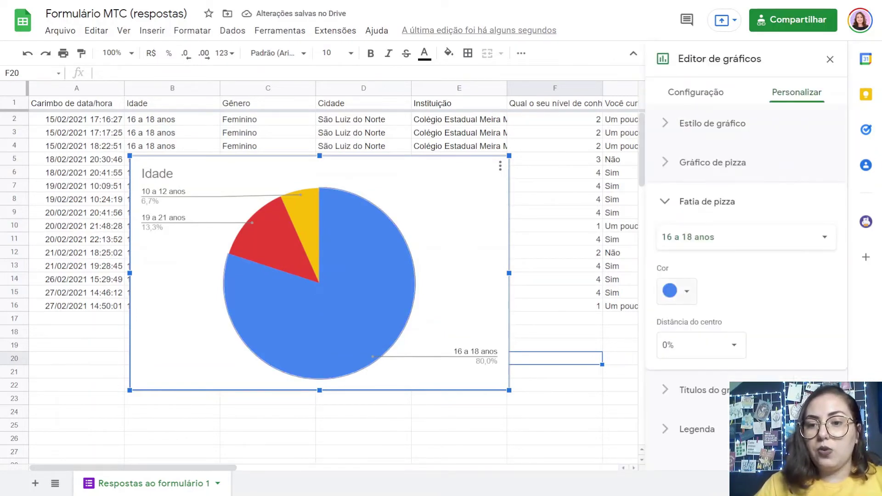
left_click(677, 291)
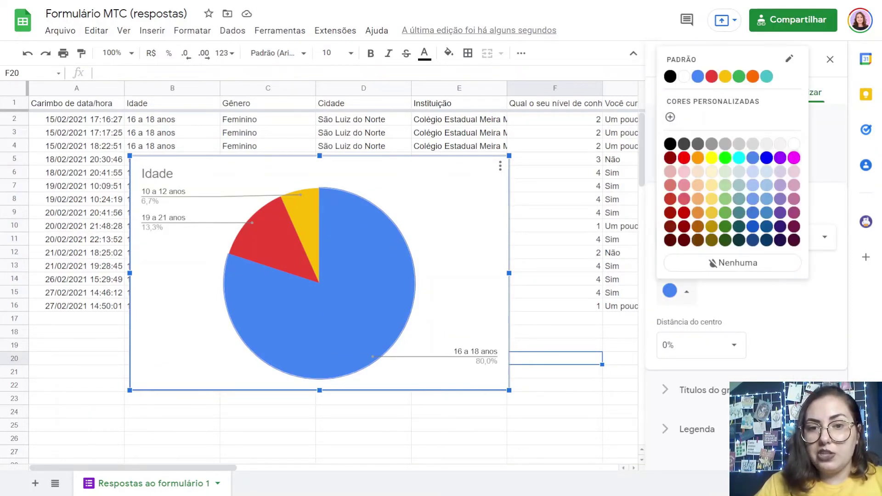
left_click(794, 157)
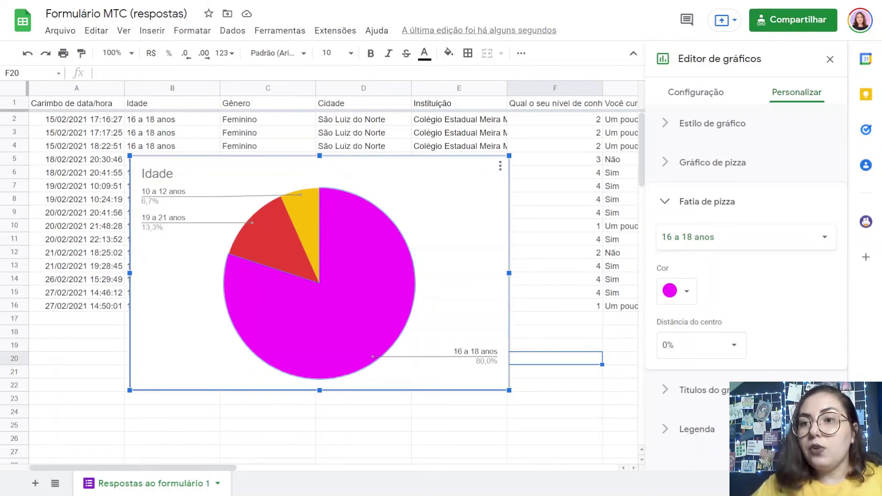
left_click(830, 59)
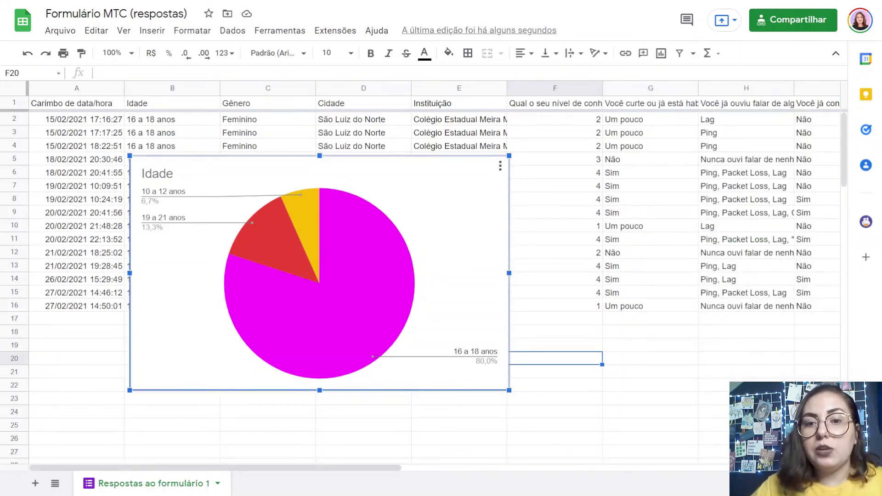
- Review the Idade chart's download formats and delete the chart from the sheet
left_click(501, 166)
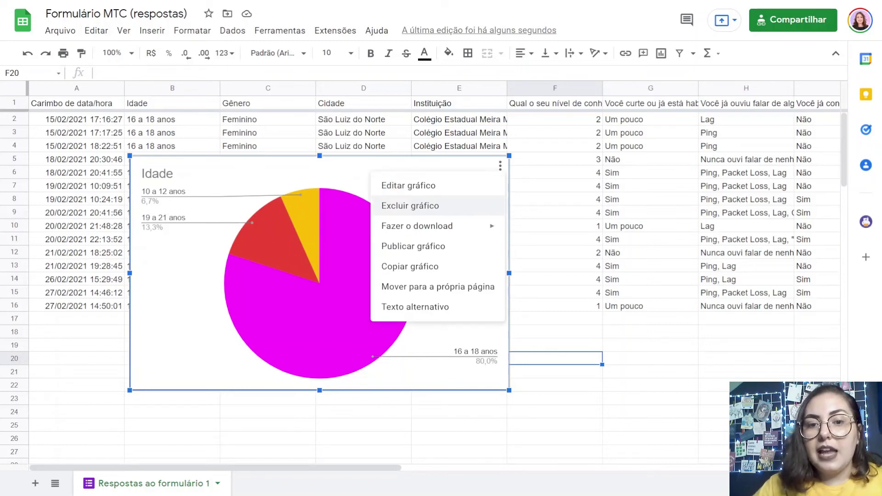
mouse_move(432, 226)
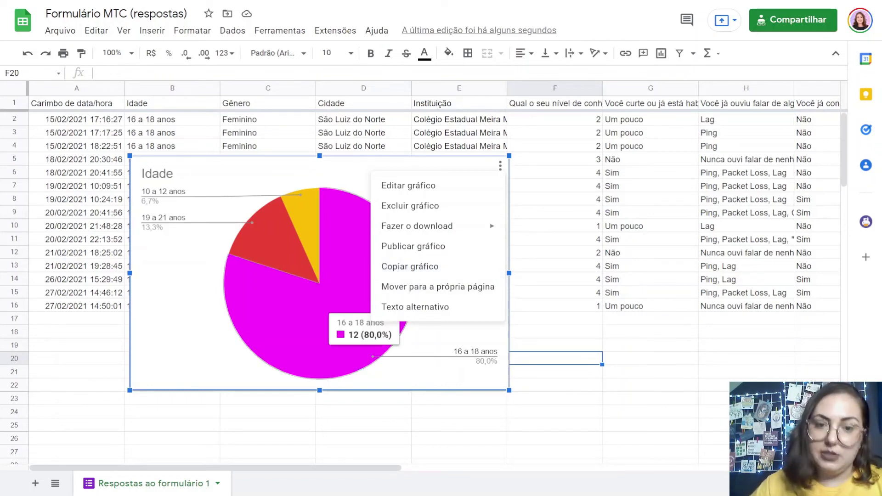
left_click(324, 348)
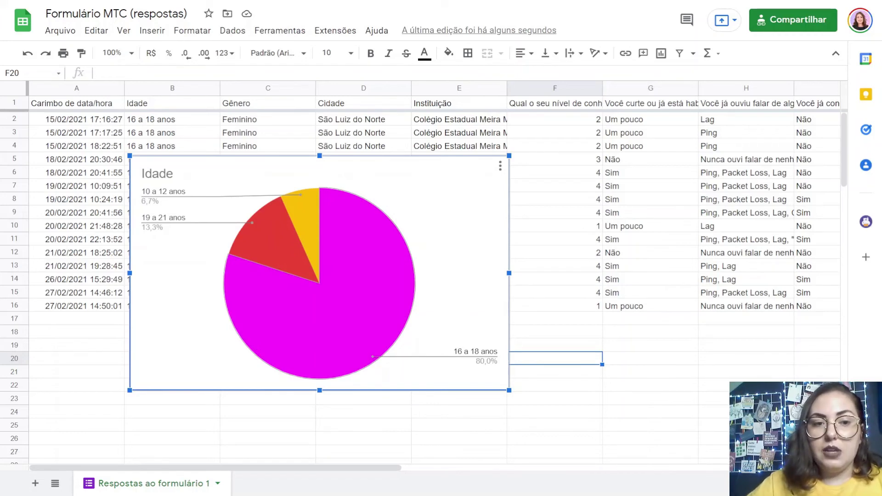
left_click(501, 166)
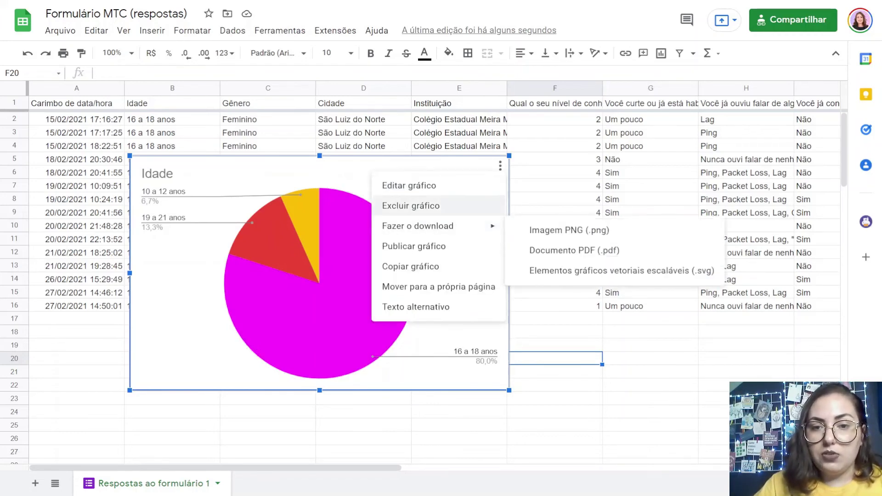
left_click(404, 205)
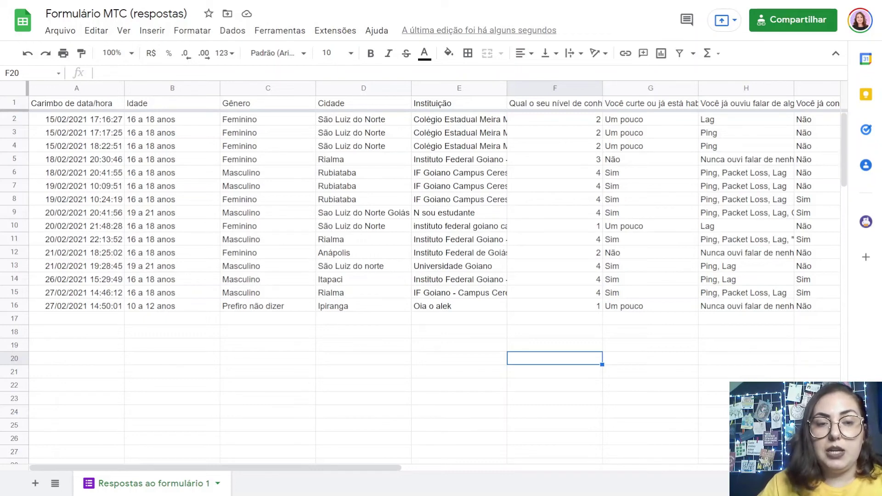
- Create a filter on the response table and limit the Gênero column to Feminino, excluding Masculino and Prefiro não dizer
left_click(268, 103)
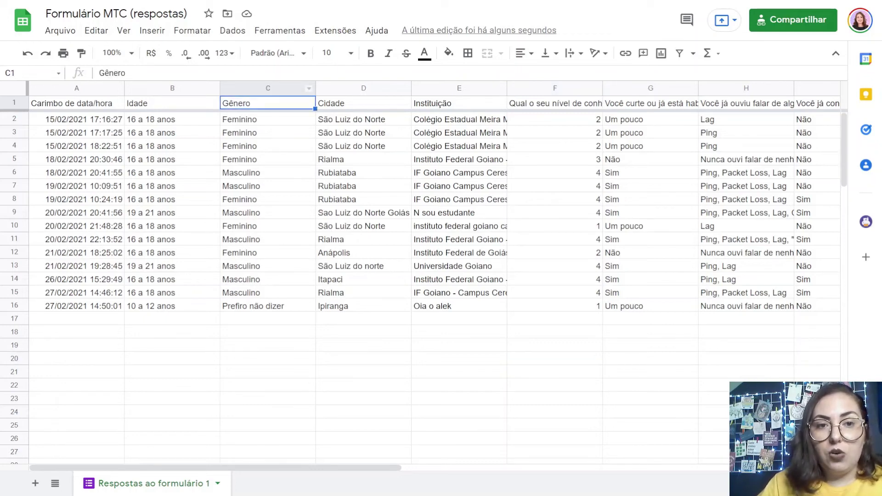
left_click(232, 30)
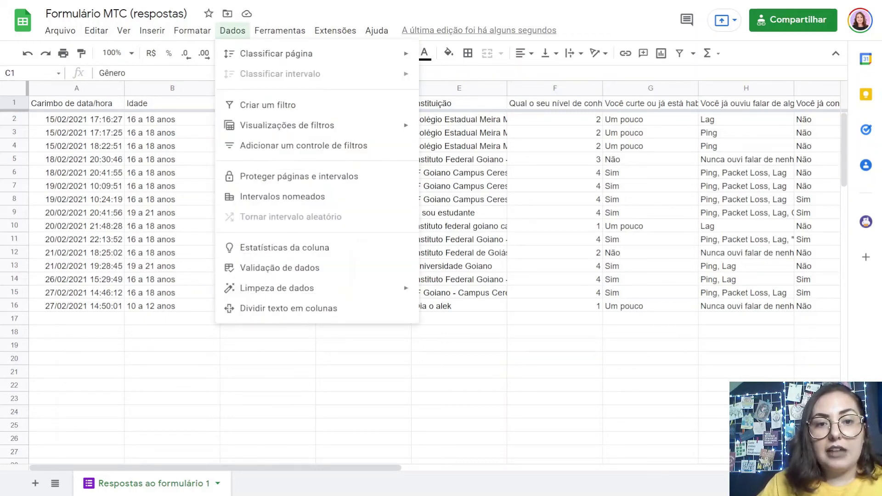
left_click(268, 104)
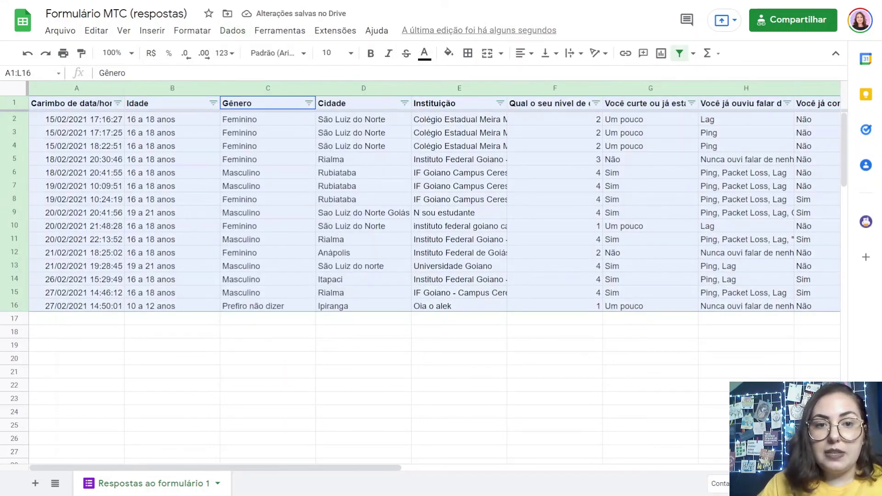
left_click(268, 103)
left_click(309, 103)
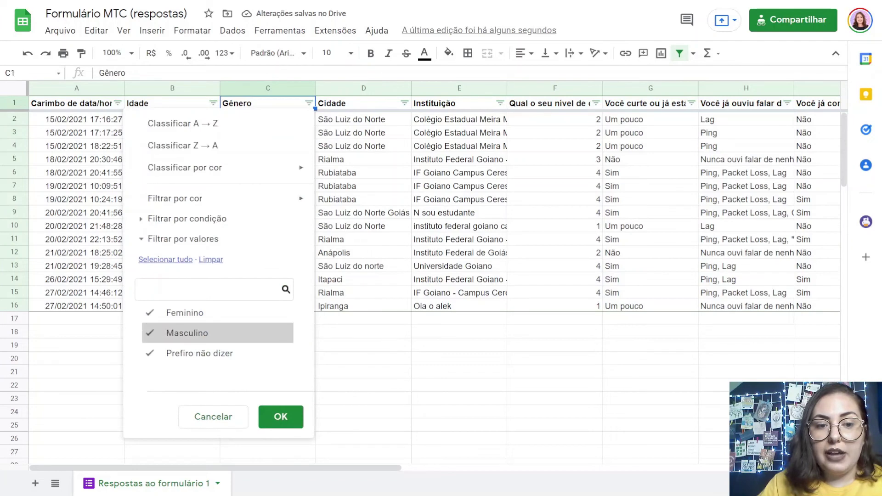
left_click(187, 332)
left_click(200, 353)
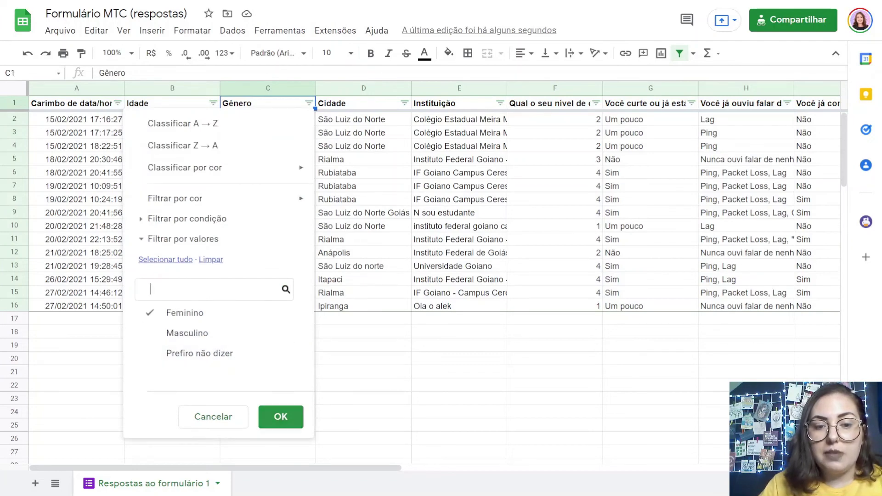
left_click(281, 416)
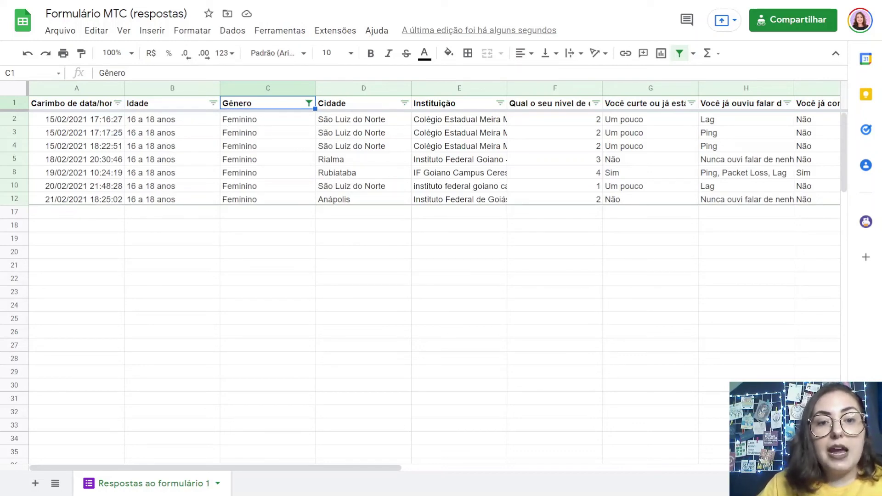
- Examine the São Luiz do Norte entries in the Cidade column of the filtered responses
left_click(363, 146)
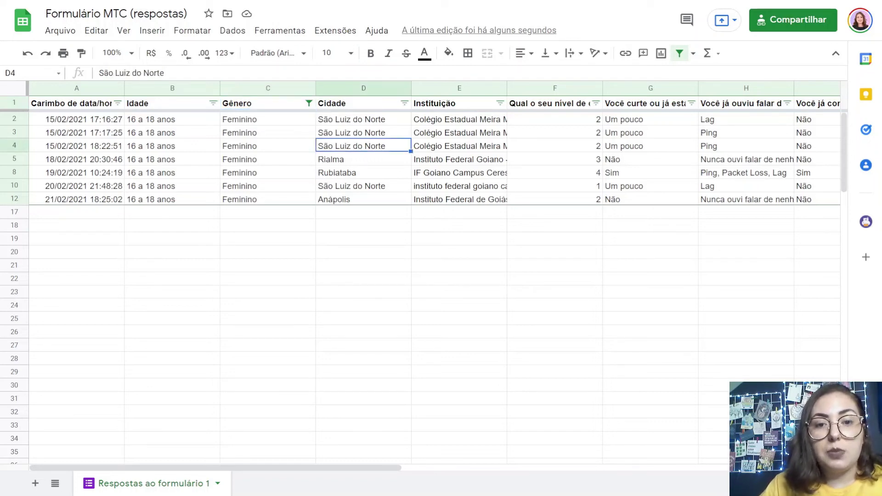
left_click(363, 133)
left_click(363, 120)
left_click(364, 133)
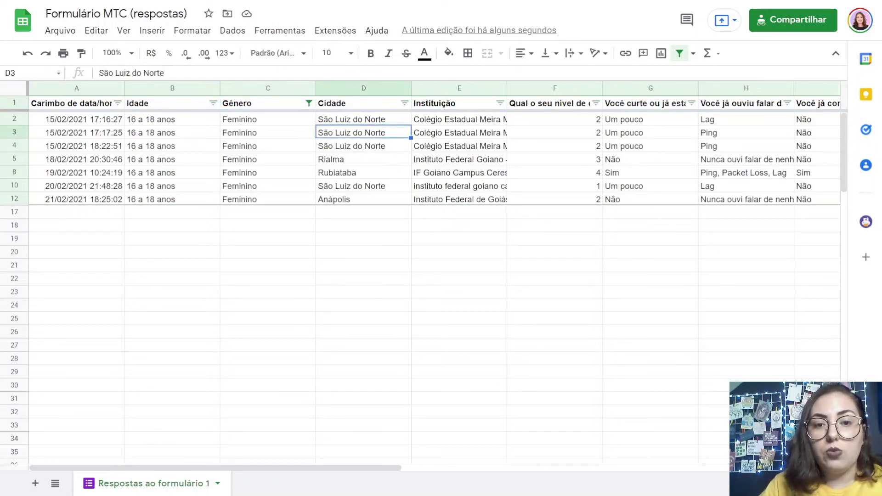
left_click(363, 146)
left_click(363, 186)
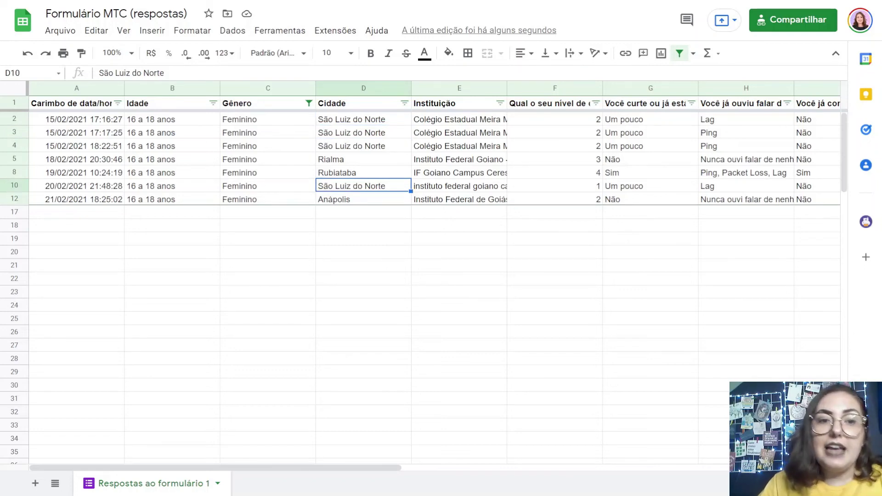
- Insert a chart from the filtered Idade answers in B2:B12
left_click_drag(172, 120, 172, 199)
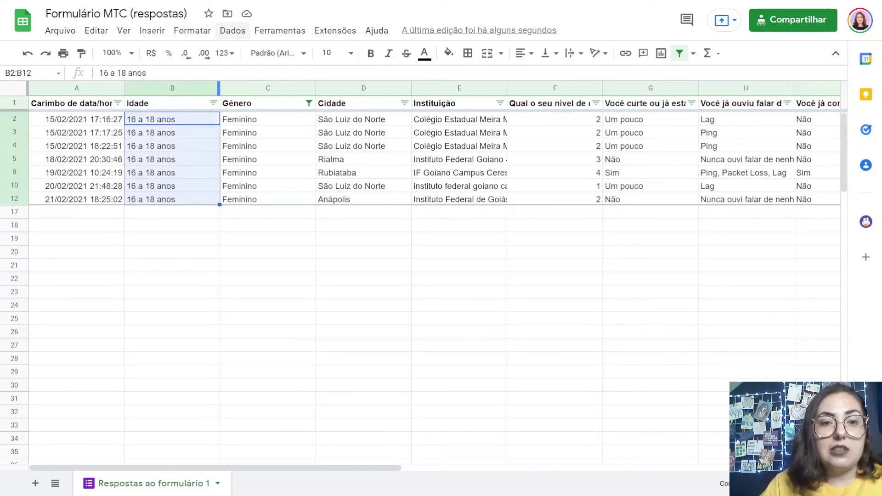
left_click(152, 31)
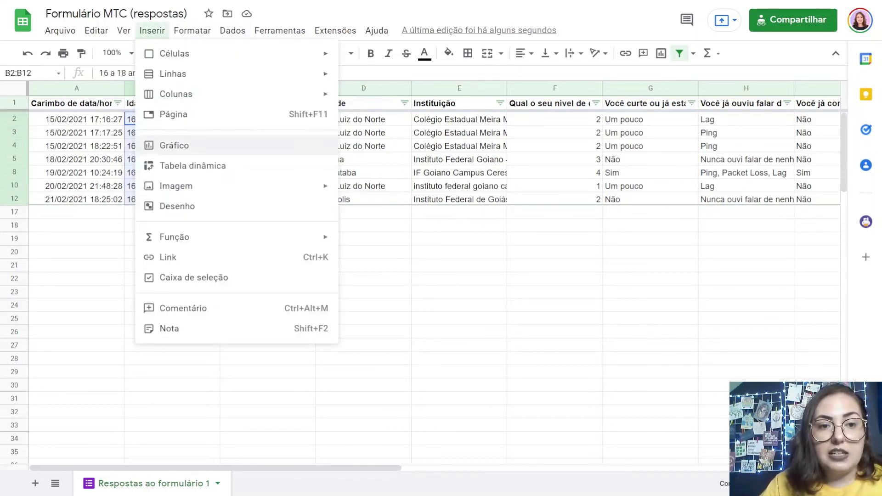
key("Escape")
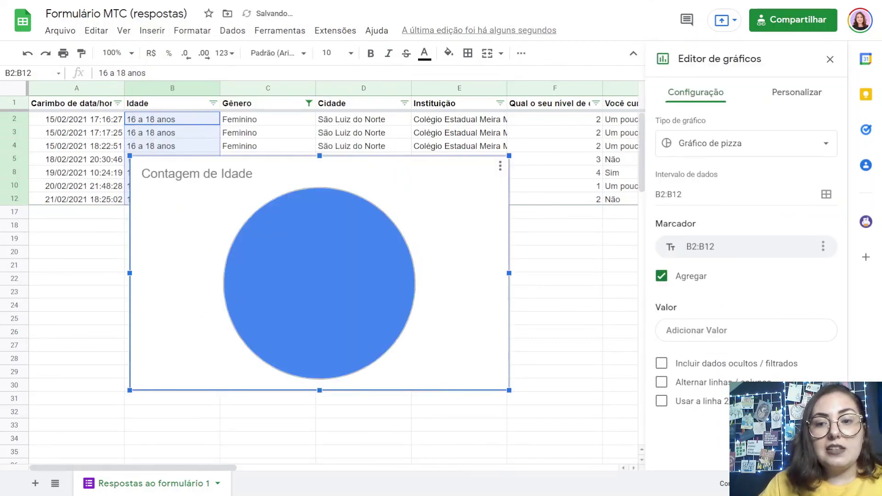
- View the slice settings of the filtered Idade chart, close the editor and delete the chart
left_click(320, 283)
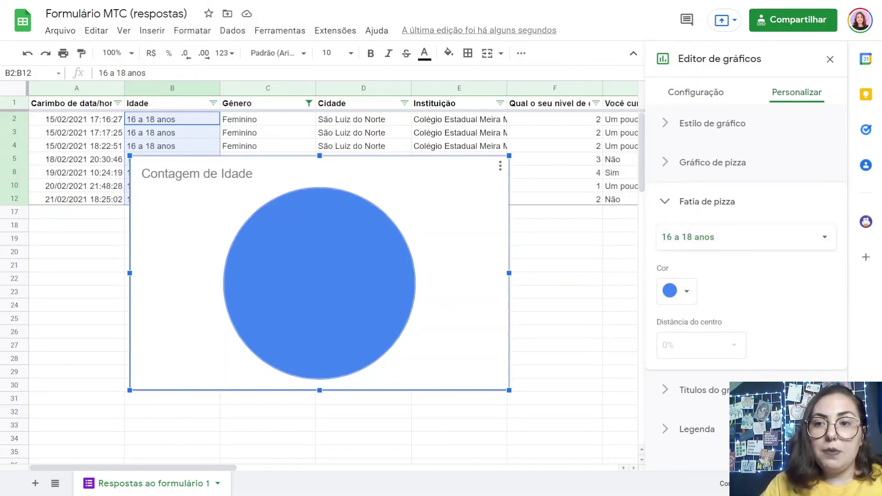
left_click(830, 59)
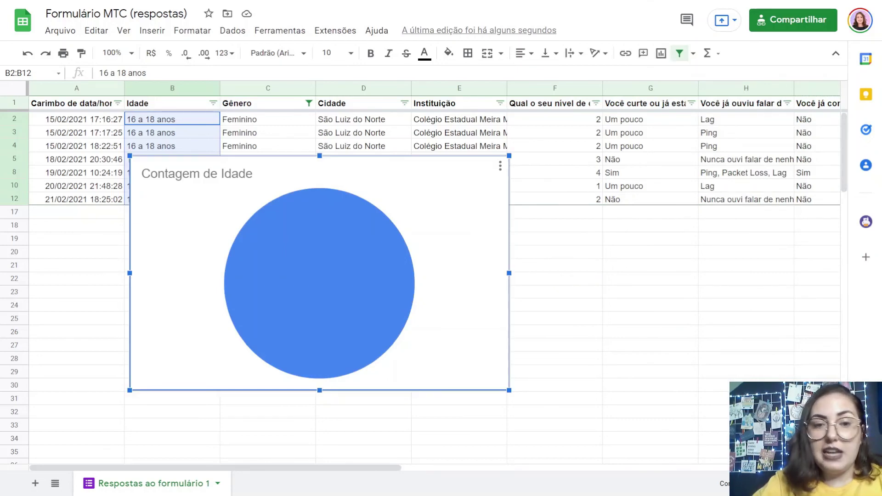
key("Delete")
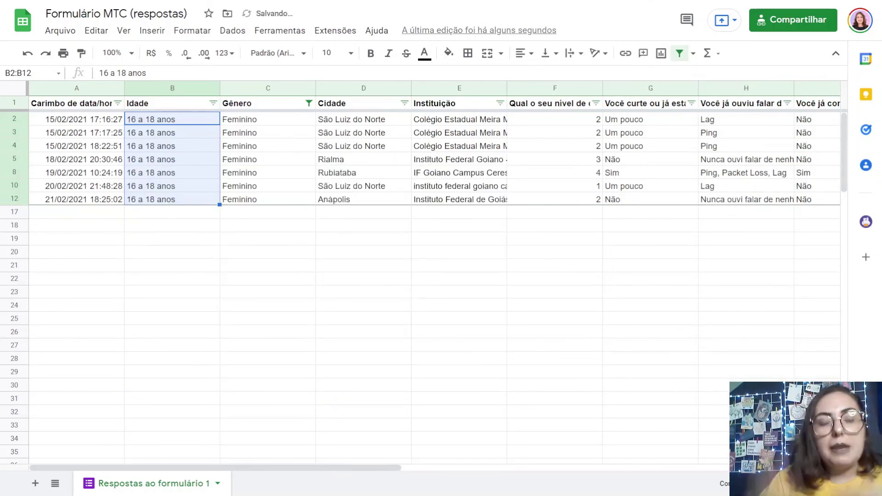